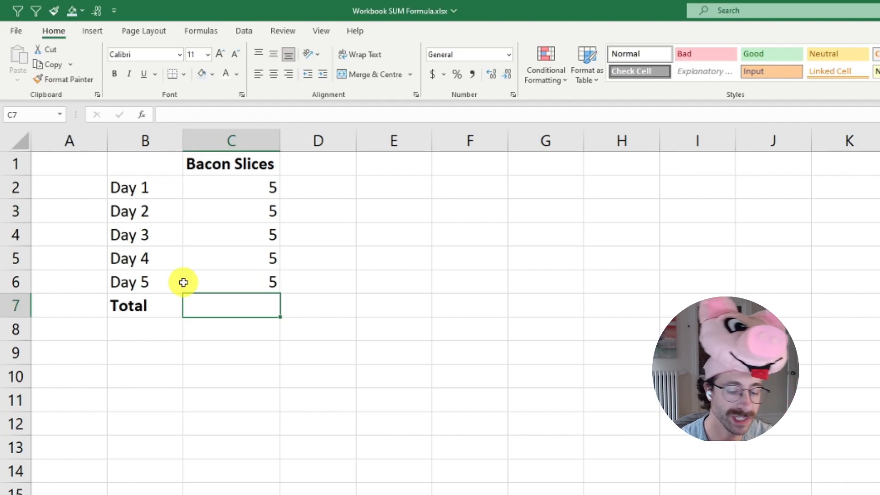
# Step: Enter a SUM formula over C2:C6 in the Total cell C7
pyautogui.write('(')
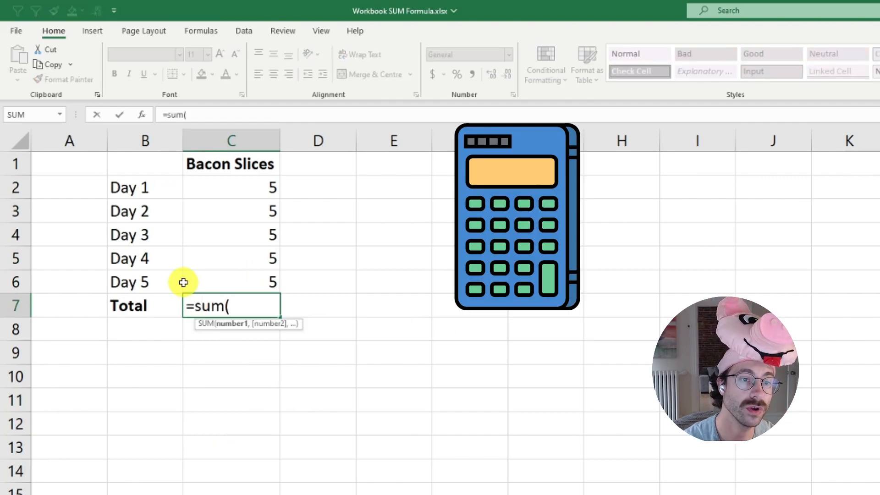
pyautogui.moveTo(242, 182); pyautogui.dragTo(255, 275)
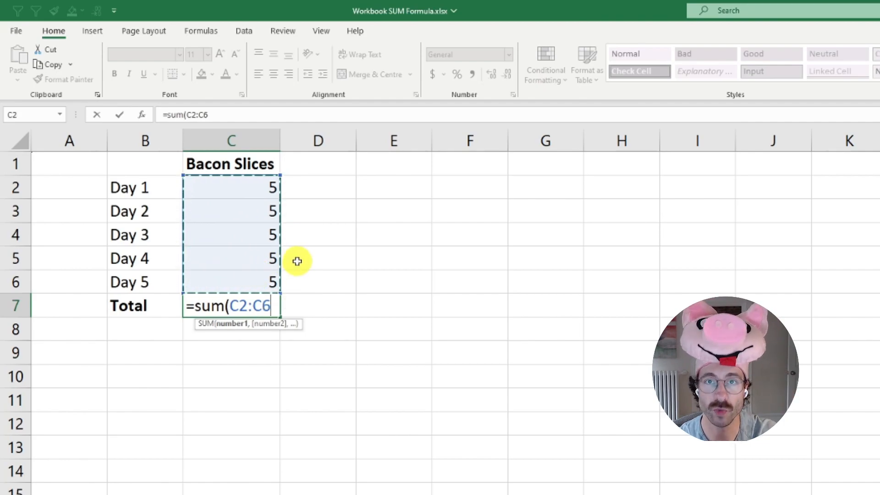
pyautogui.press('Return')
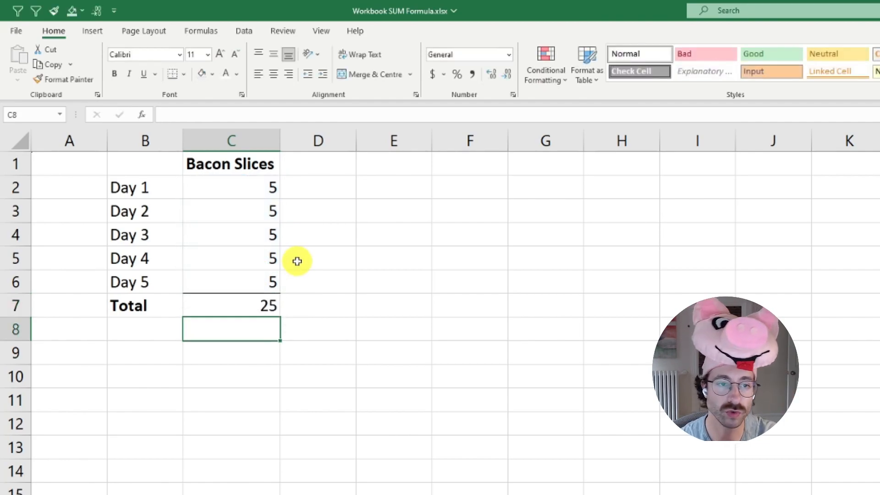
# Step: Replace the Total formula in C7 with =C2+C3+C4+C5+C6
pyautogui.click(256, 304)
pyautogui.write('=')
pyautogui.click(241, 189)
pyautogui.write('+')
pyautogui.click(255, 214)
pyautogui.write('+')
pyautogui.click(251, 238)
pyautogui.write('+')
pyautogui.click(250, 258)
pyautogui.write('+')
pyautogui.click(250, 281)
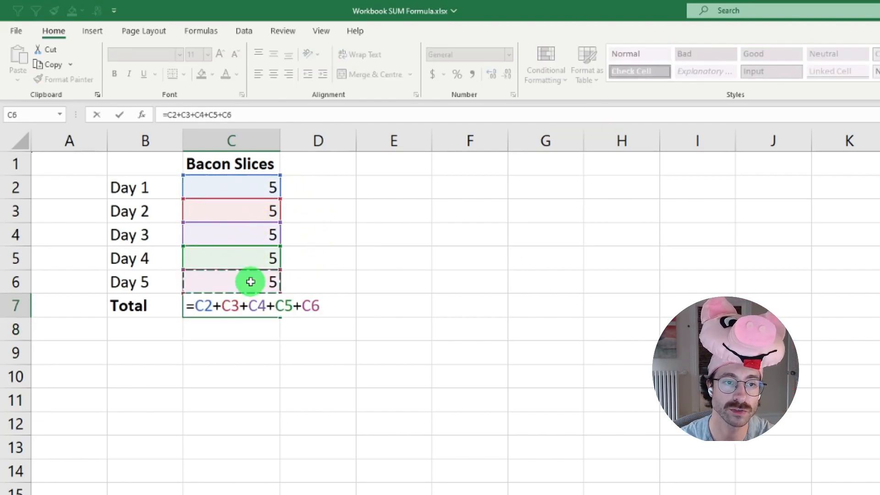
pyautogui.press('Return')
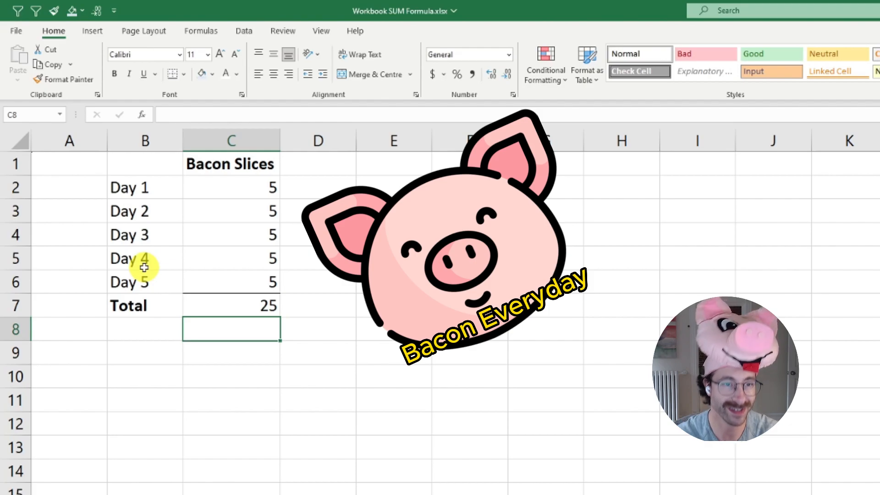
# Step: Insert a row above Total and enter Day 6 with 5 bacon slices
pyautogui.click(17, 306)
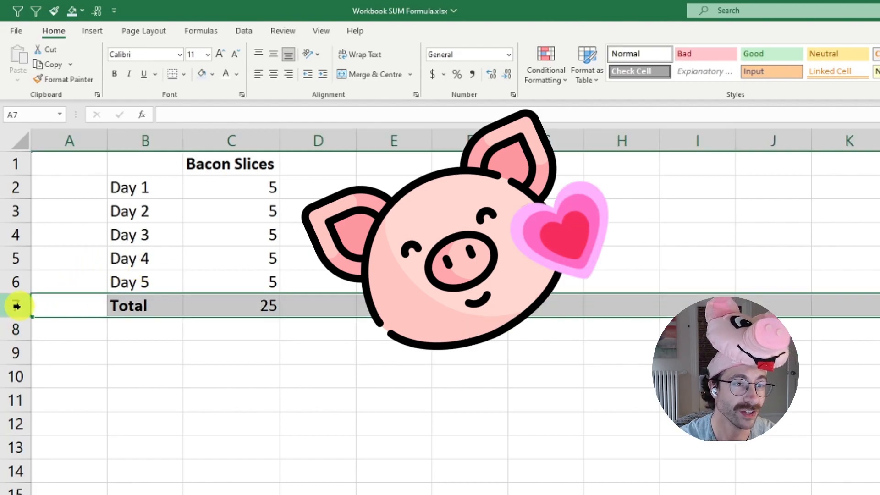
pyautogui.rightClick(16, 306)
pyautogui.click(55, 432)
pyautogui.click(127, 295)
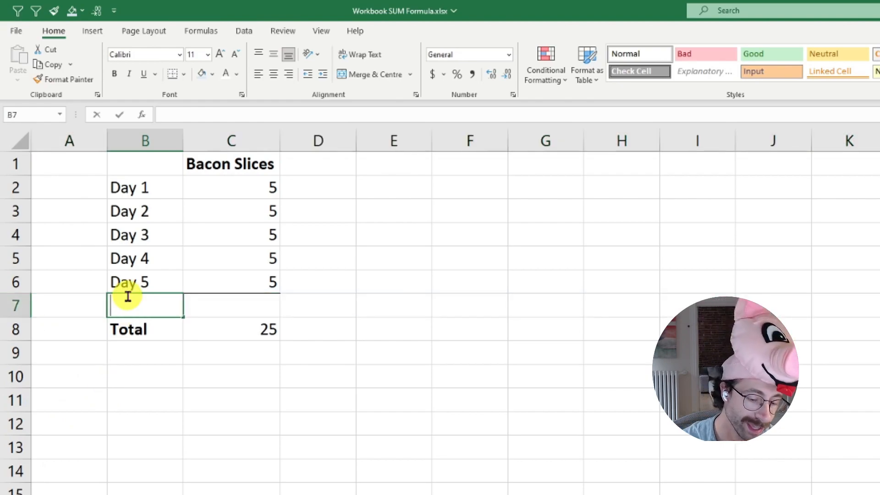
pyautogui.write('Day 6')
pyautogui.press('Tab')
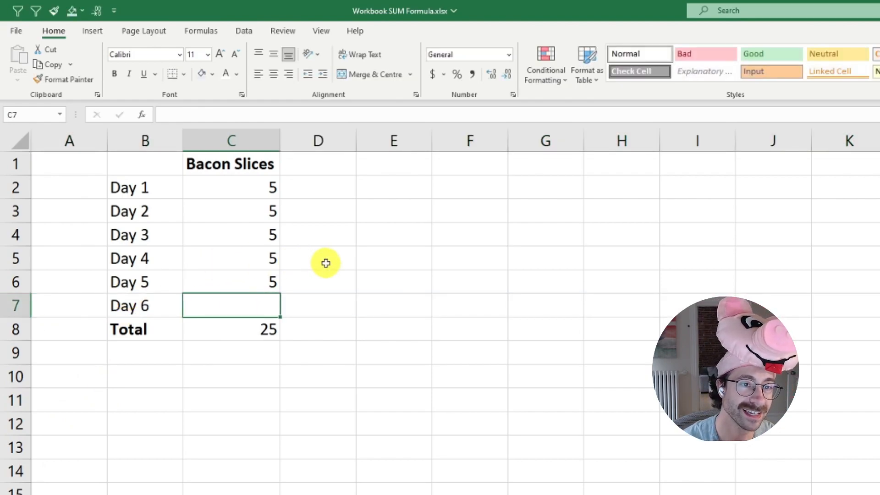
pyautogui.write('5')
pyautogui.press('Return')
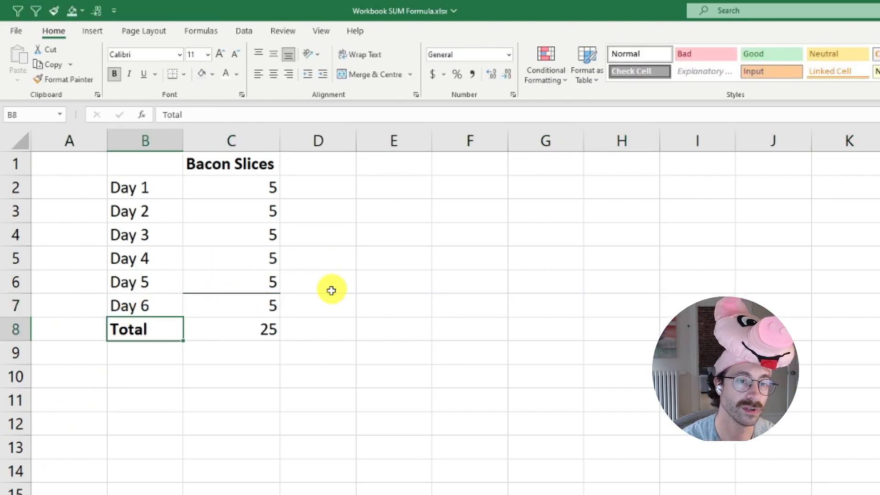
# Step: Check the Total formula in C8, replace it with a SUM over C2:C6, and inspect the range it covers
pyautogui.click(273, 328)
pyautogui.press('F2')
pyautogui.press('Escape')
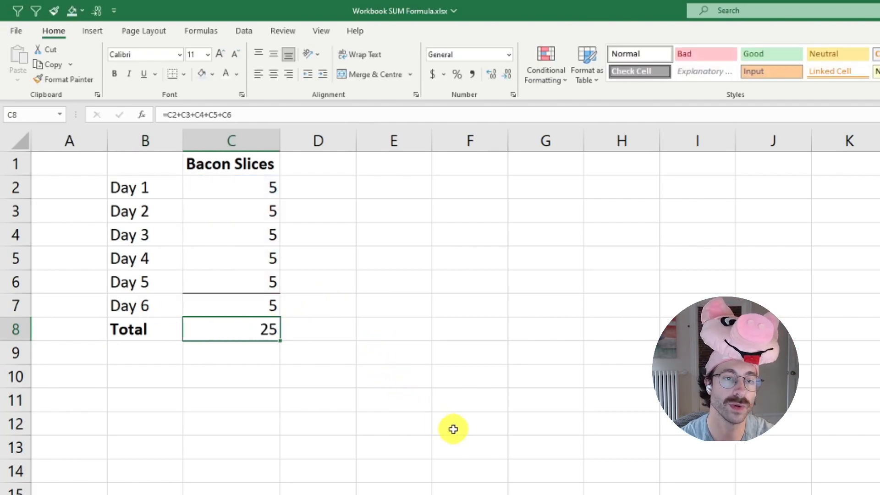
pyautogui.write('=sum(')
pyautogui.moveTo(219, 186); pyautogui.dragTo(222, 281)
pyautogui.press('Return')
pyautogui.click(247, 330)
pyautogui.press('F2')
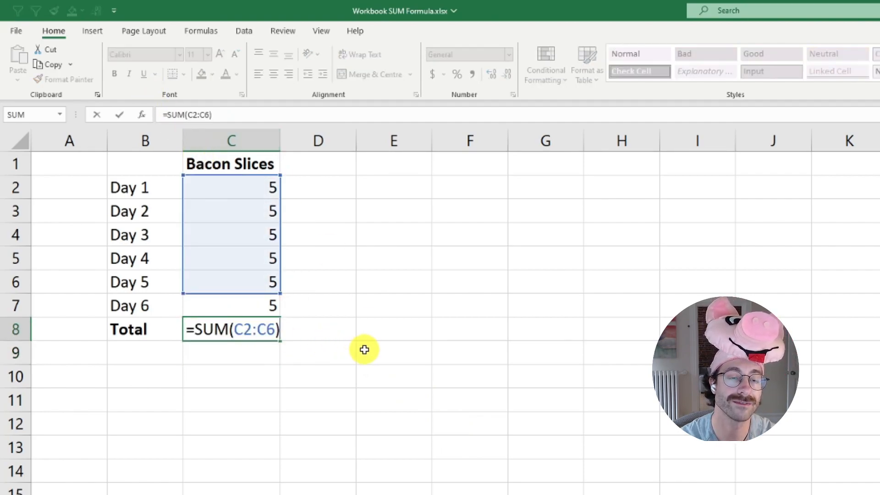
pyautogui.press('Escape')
# Step: Review the error-checking options offered for the Total formula in C8 and dismiss them
pyautogui.click(168, 327)
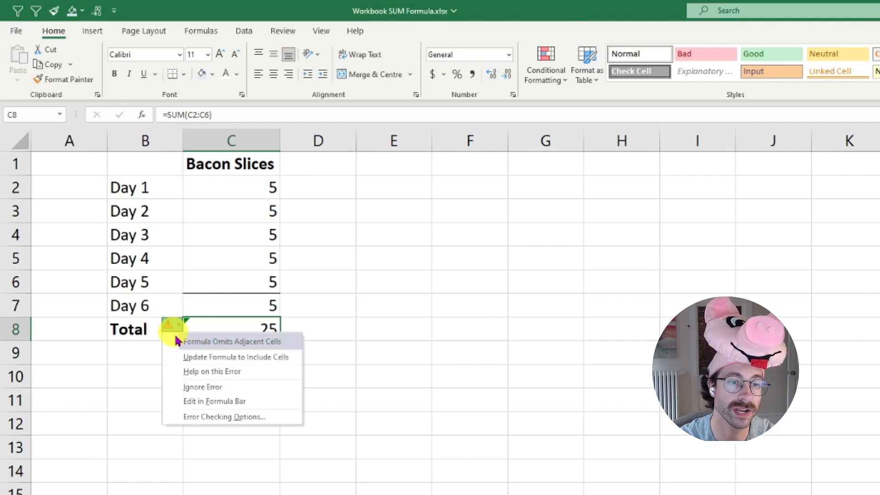
pyautogui.click(174, 326)
pyautogui.click(174, 326)
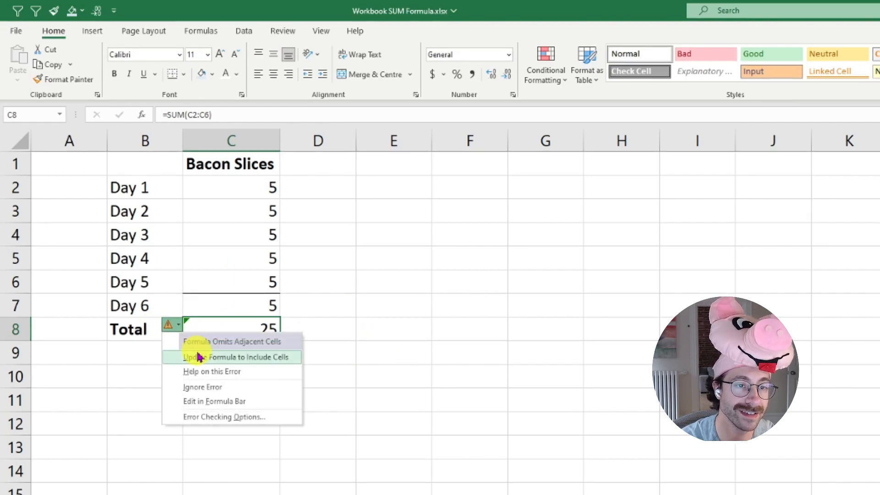
pyautogui.click(357, 337)
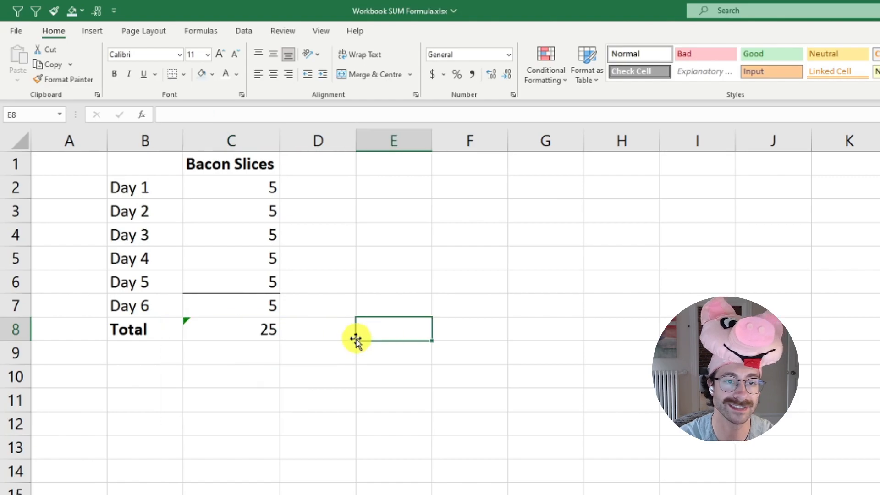
# Step: Clear the Total formula and label from row 8 and remove the border from C6:C7
pyautogui.click(236, 326)
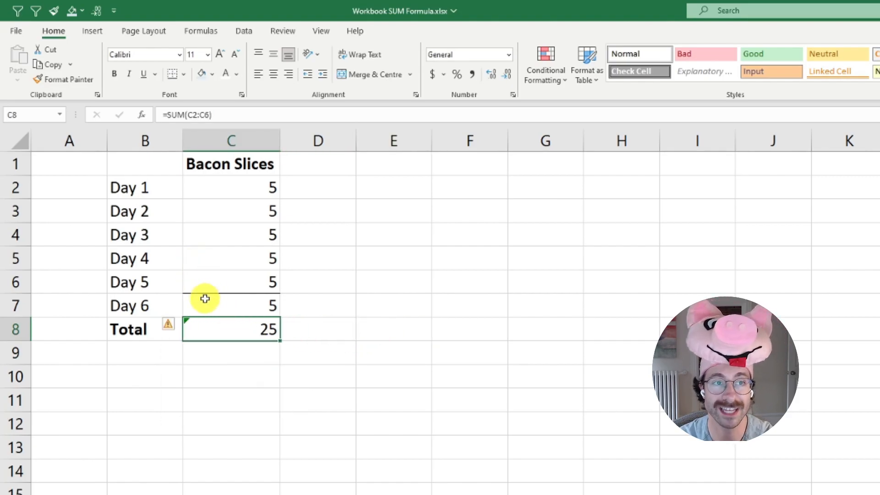
pyautogui.press('Delete')
pyautogui.moveTo(222, 275); pyautogui.dragTo(222, 303)
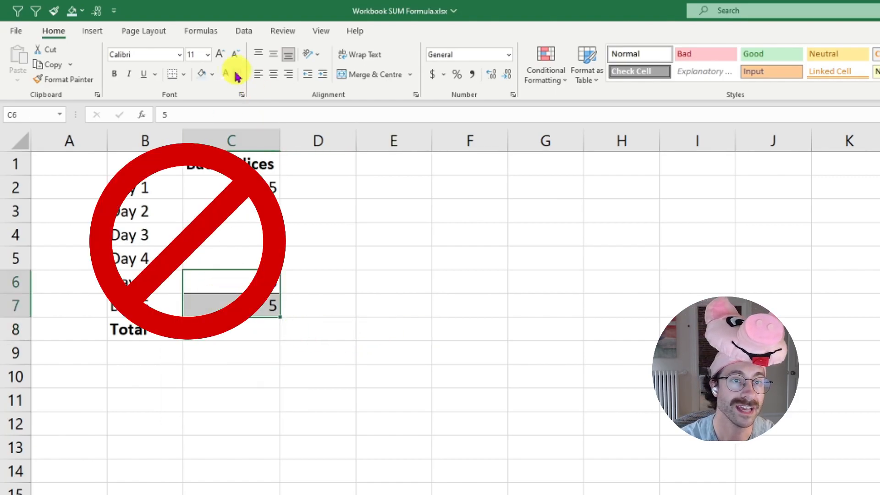
pyautogui.click(183, 81)
pyautogui.click(239, 176)
pyautogui.click(133, 327)
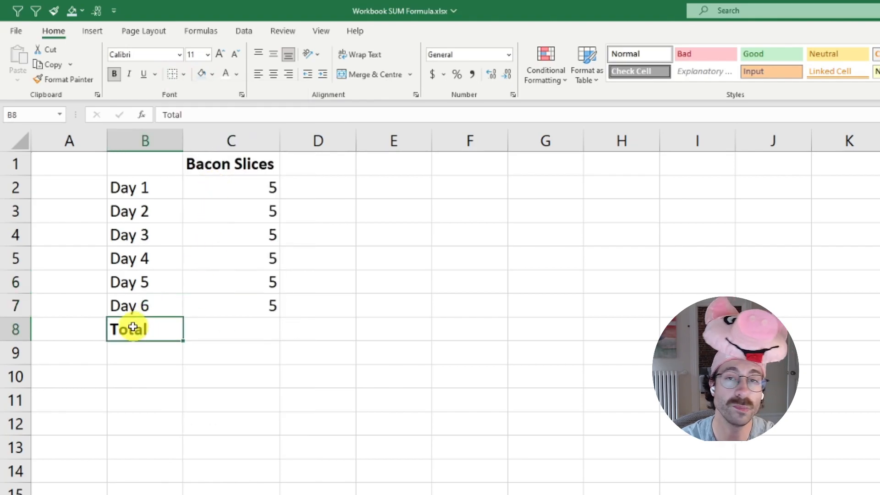
pyautogui.press('Delete')
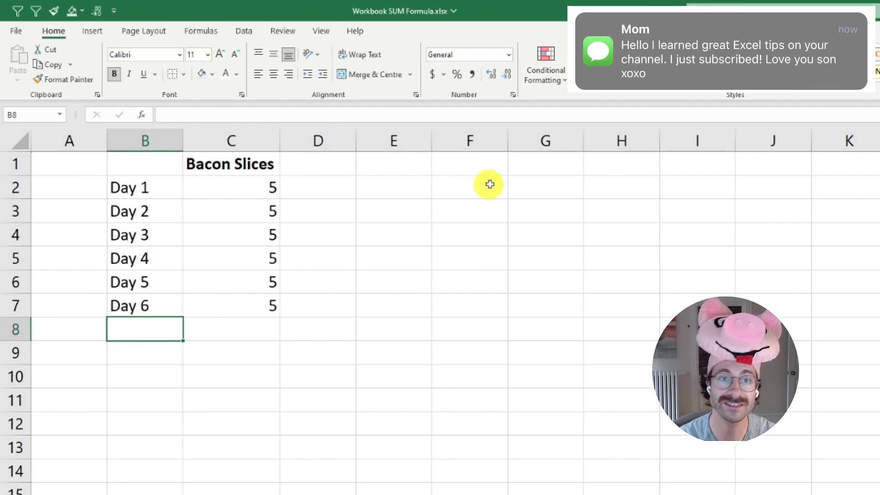
# Step: Enter the label TOTAL in G1 and a SUM formula over C2:C7 in H1
pyautogui.click(536, 165)
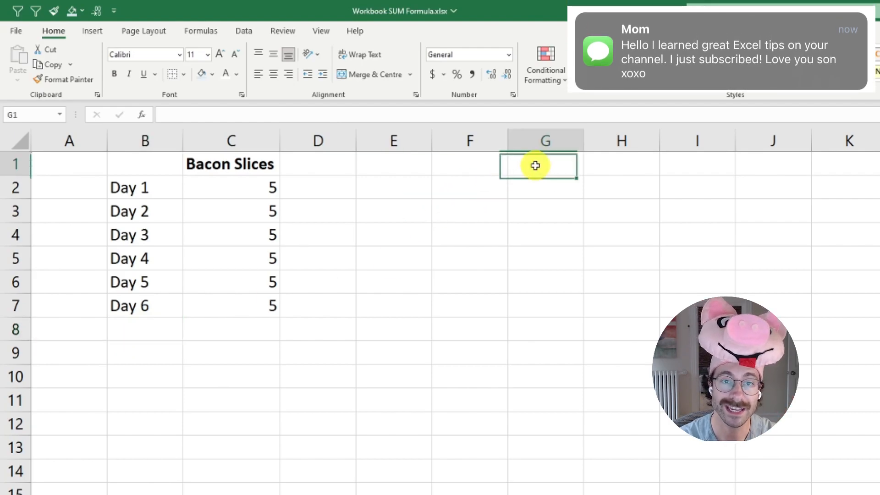
pyautogui.write('TOTAL')
pyautogui.press('Tab')
pyautogui.write('=sum(')
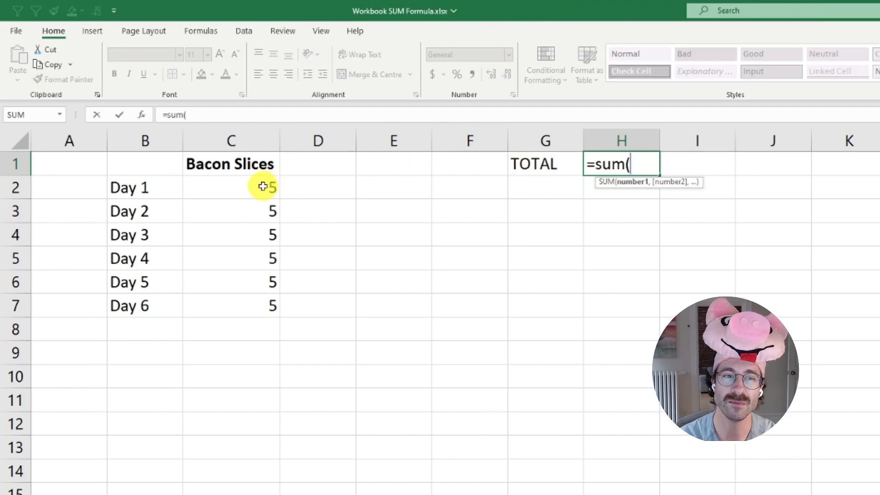
pyautogui.moveTo(259, 186); pyautogui.dragTo(269, 305)
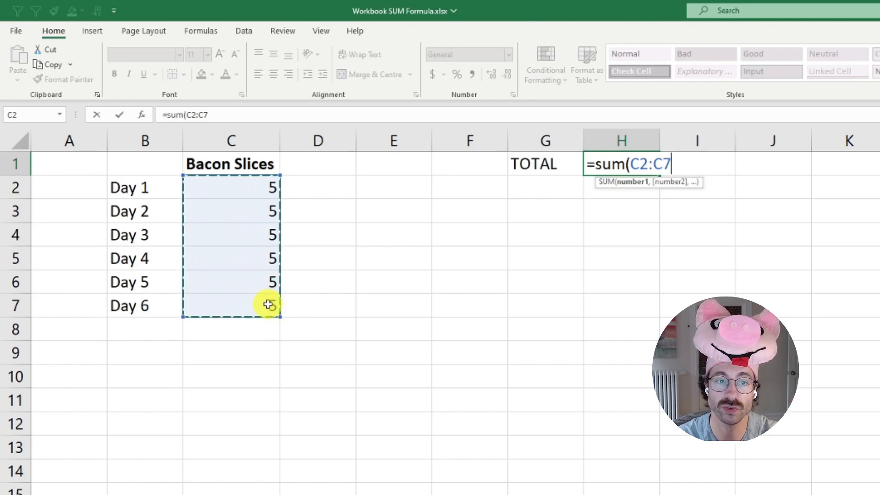
pyautogui.press('Return')
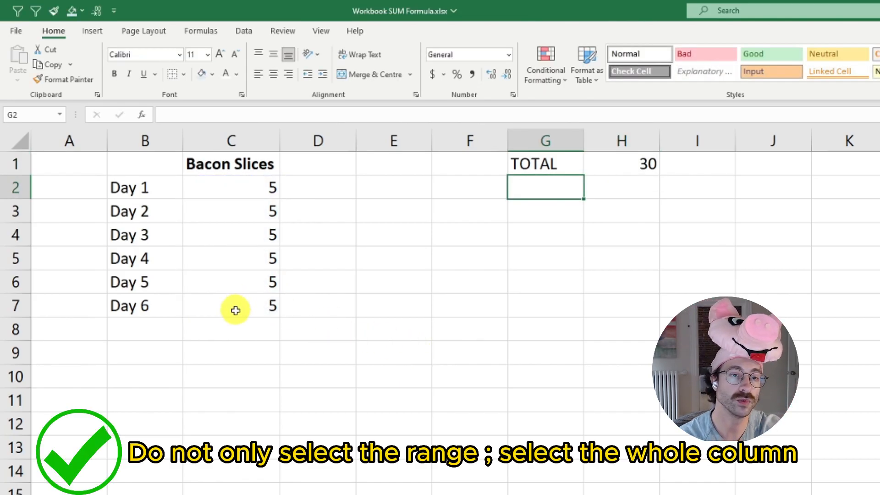
# Step: Add Day 7 in B8 without bold formatting and enter 5 bacon slices in C8
pyautogui.click(141, 329)
pyautogui.write('D')
pyautogui.press('Tab')
pyautogui.click(142, 329)
pyautogui.hotkey('ctrl', 'b')
pyautogui.click(225, 329)
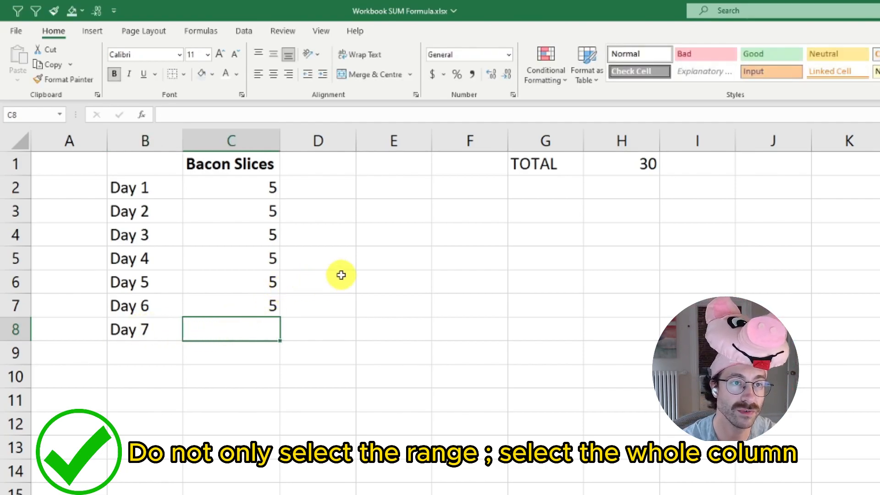
pyautogui.write('5')
pyautogui.press('Return')
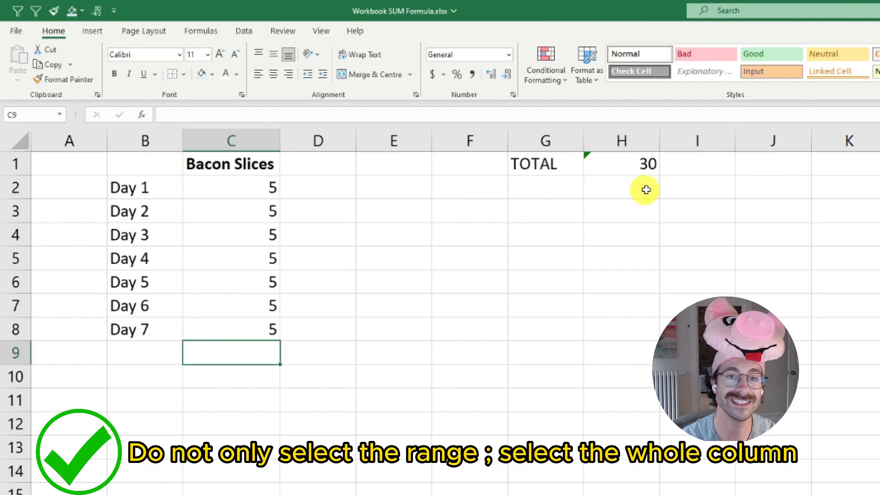
# Step: Check the range in H1 and replace its formula with a SUM over the whole column C
pyautogui.doubleClick(637, 165)
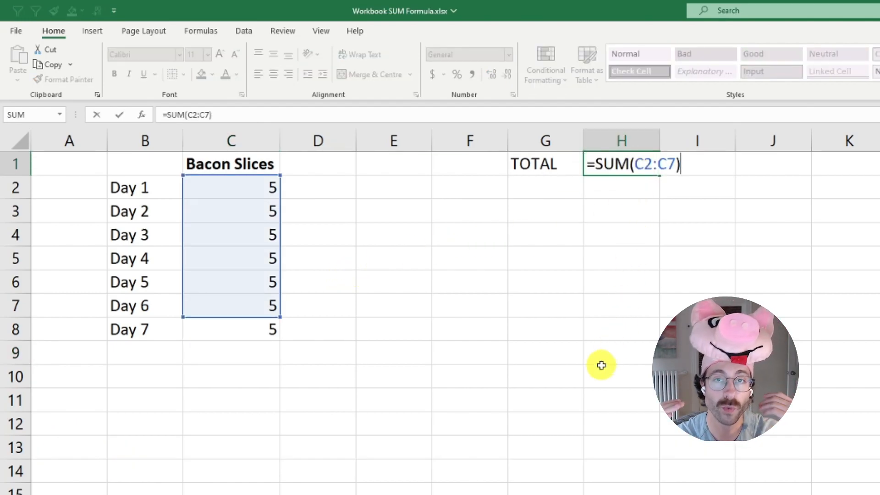
pyautogui.press('Escape')
pyautogui.write('=sum(')
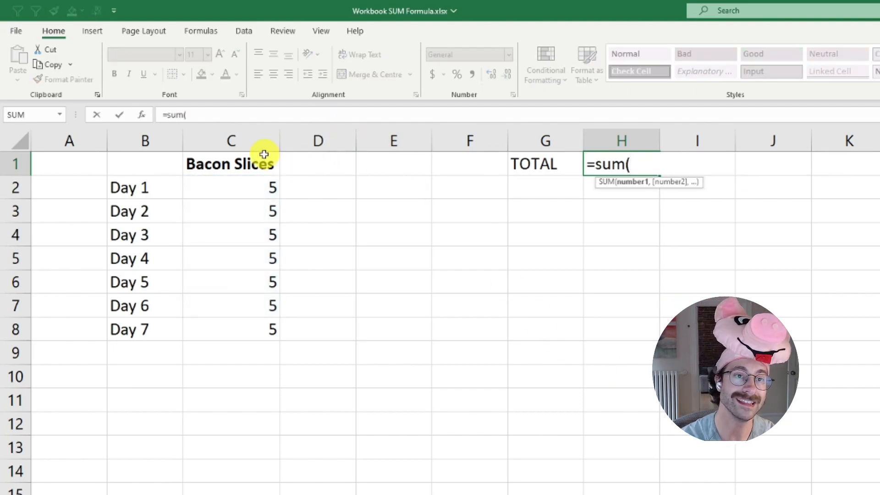
pyautogui.click(255, 139)
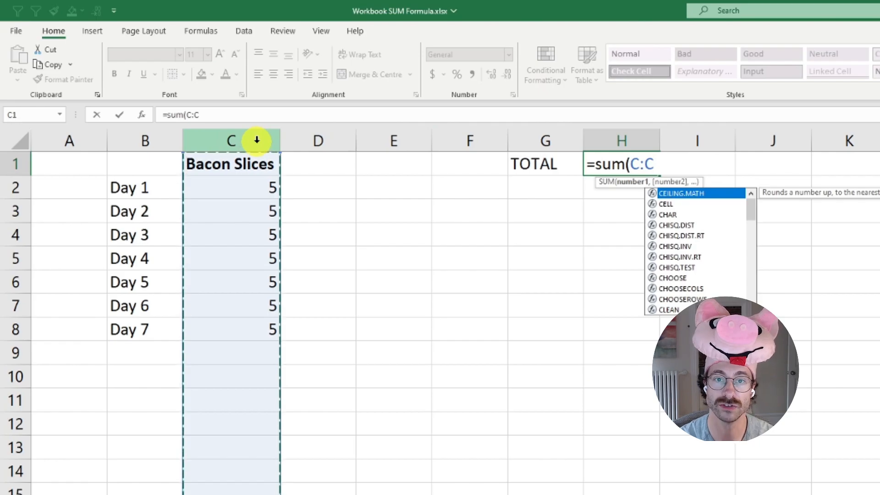
pyautogui.press('Return')
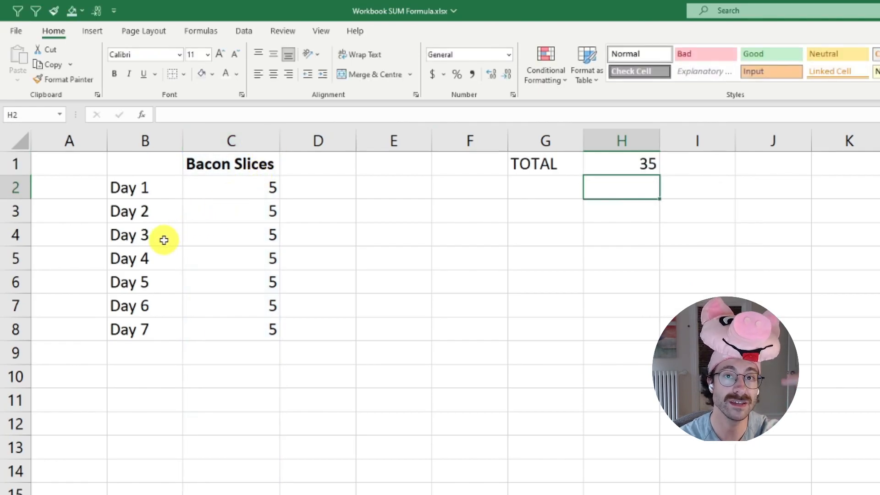
# Step: Fill the total cell H1 with yellow
pyautogui.click(133, 353)
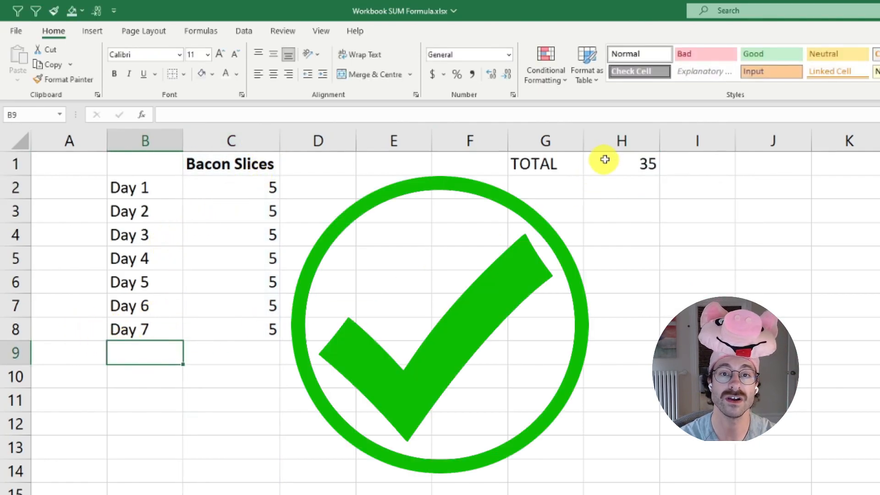
pyautogui.click(603, 160)
pyautogui.click(212, 75)
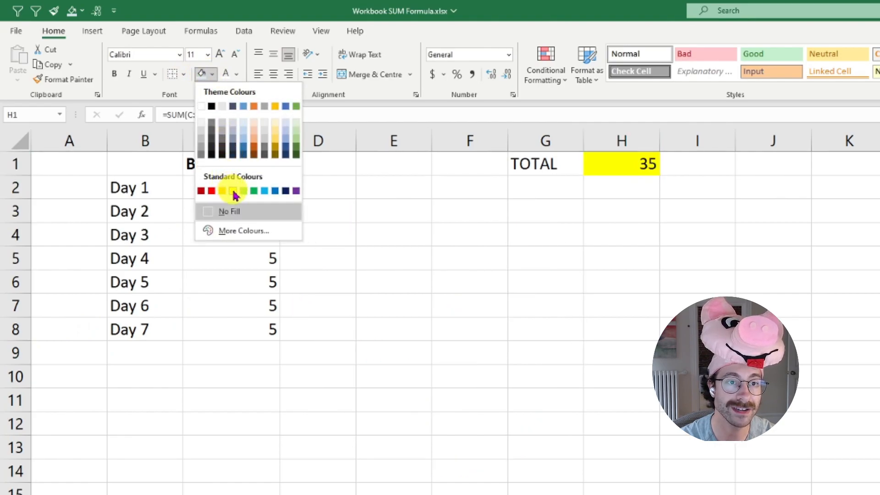
pyautogui.click(232, 190)
# Step: Add Day 8 in B9 with 5 bacon slices in C9
pyautogui.click(128, 357)
pyautogui.write('Day 8')
pyautogui.press('Tab')
pyautogui.write('5')
pyautogui.press('Return')
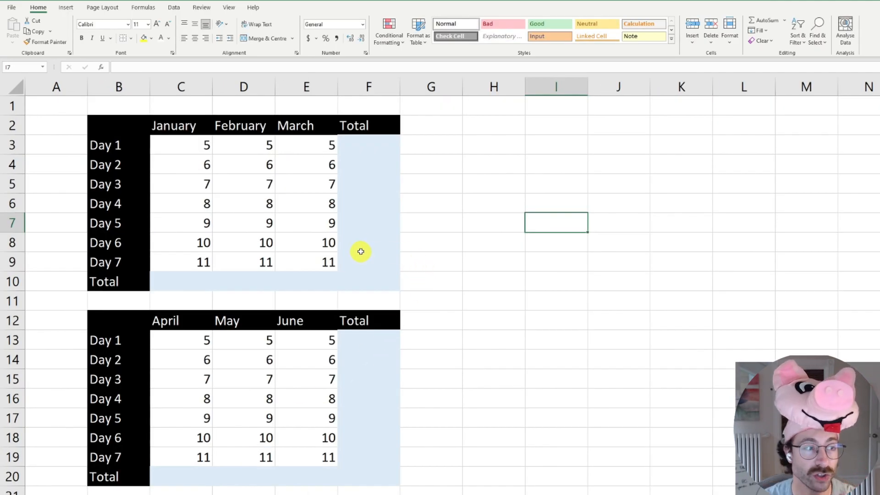
pyautogui.click(371, 149)
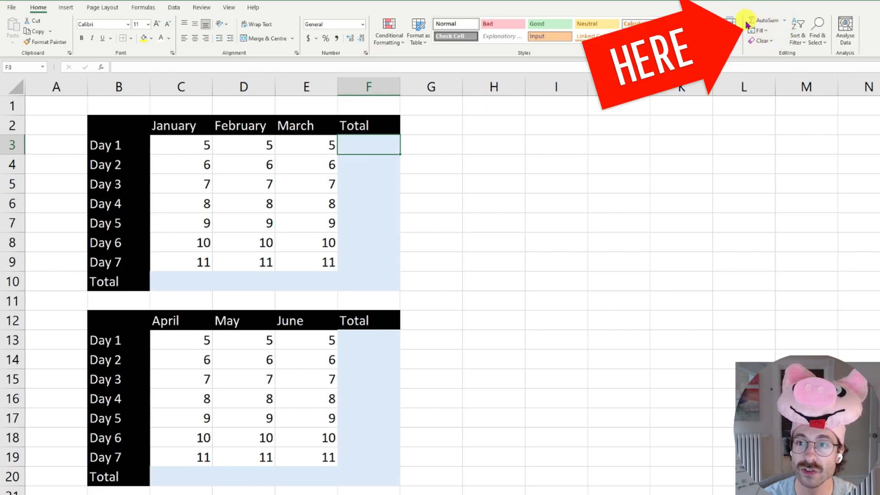
pyautogui.click(769, 23)
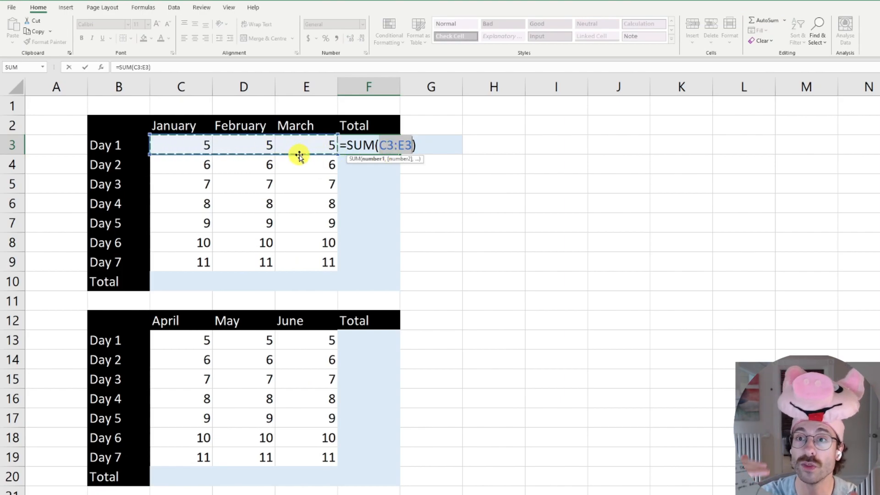
pyautogui.press('Escape')
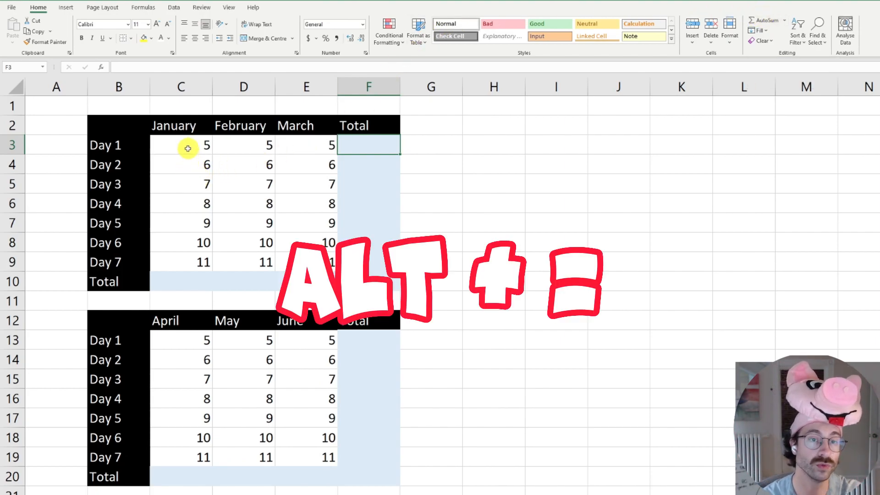
# Step: Fill all row and column totals of both tables at once by applying AutoSum to C3:F10 and C13:F20
pyautogui.moveTo(190, 145); pyautogui.dragTo(363, 275)
pyautogui.moveTo(210, 340); pyautogui.dragTo(355, 469)
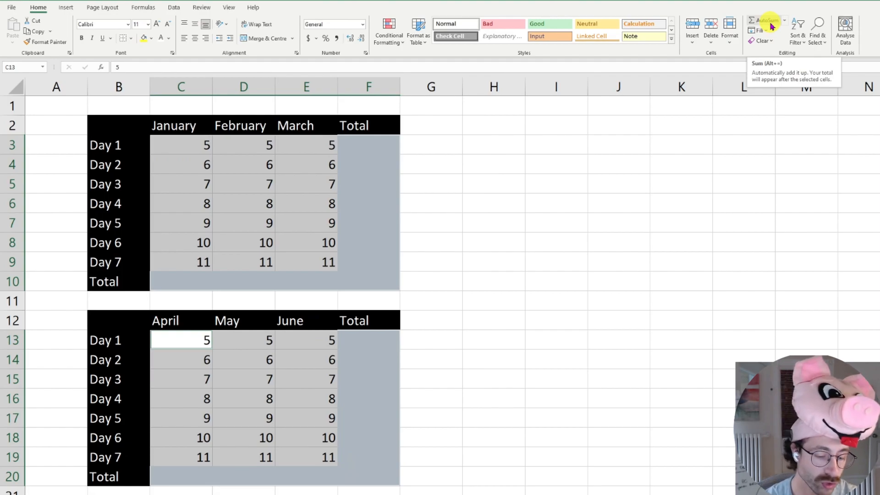
pyautogui.hotkey('alt', '=')
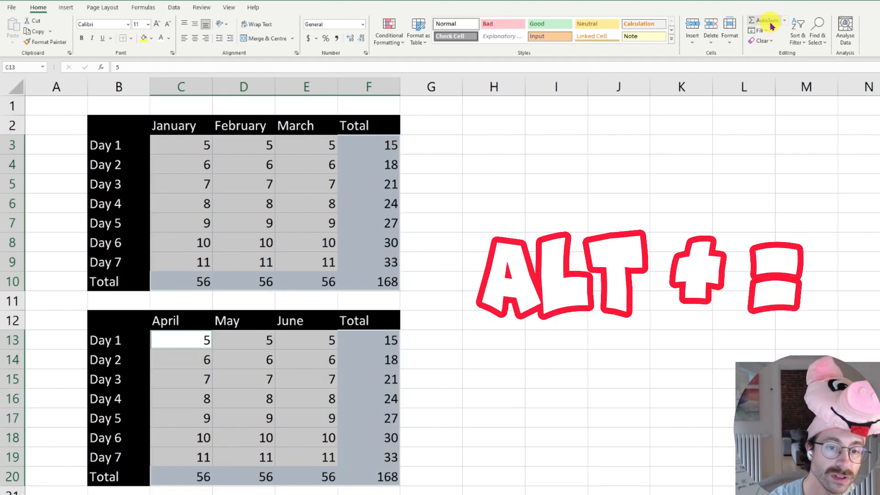
# Step: Check the SUM formulas in the Total column of the January to March table, starting from Day 1
pyautogui.click(350, 149)
pyautogui.press('F2')
pyautogui.press('Return')
pyautogui.press('F2')
pyautogui.press('Return')
pyautogui.press('Down')
pyautogui.press('Down')
pyautogui.press('Down')
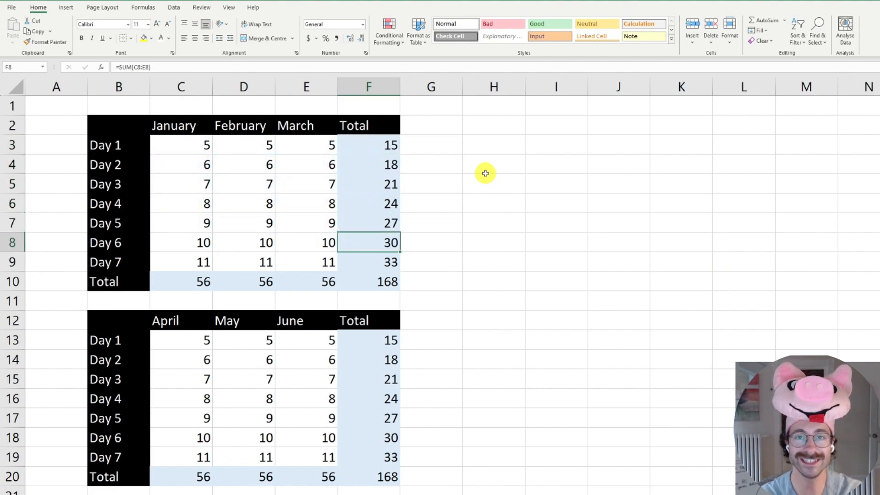